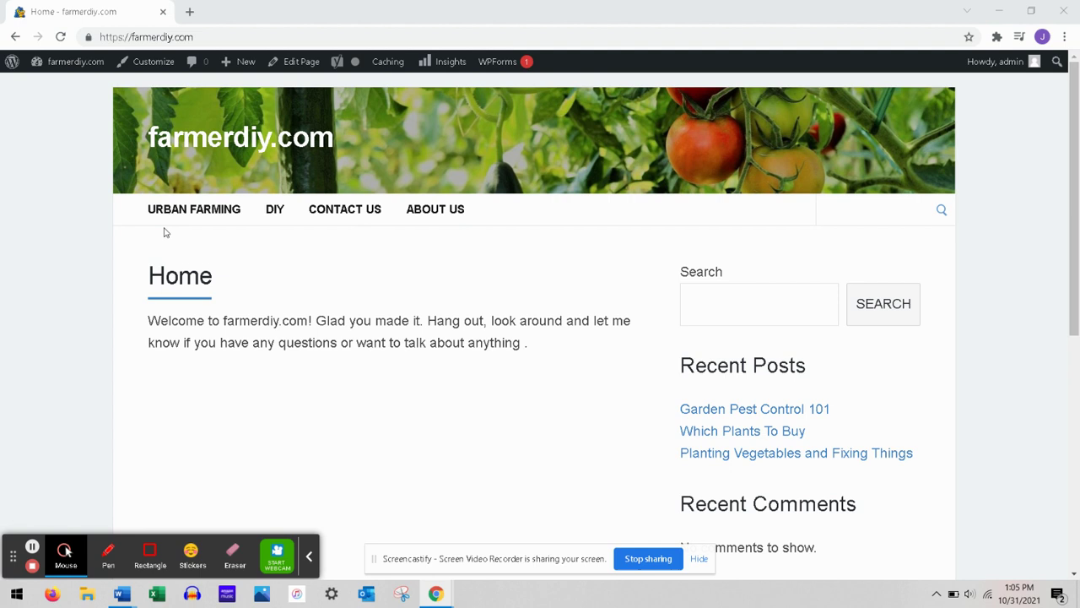
Step: Browse the Urban Farming category posts, then open the DIY page, which lists no posts
left_click(186, 209)
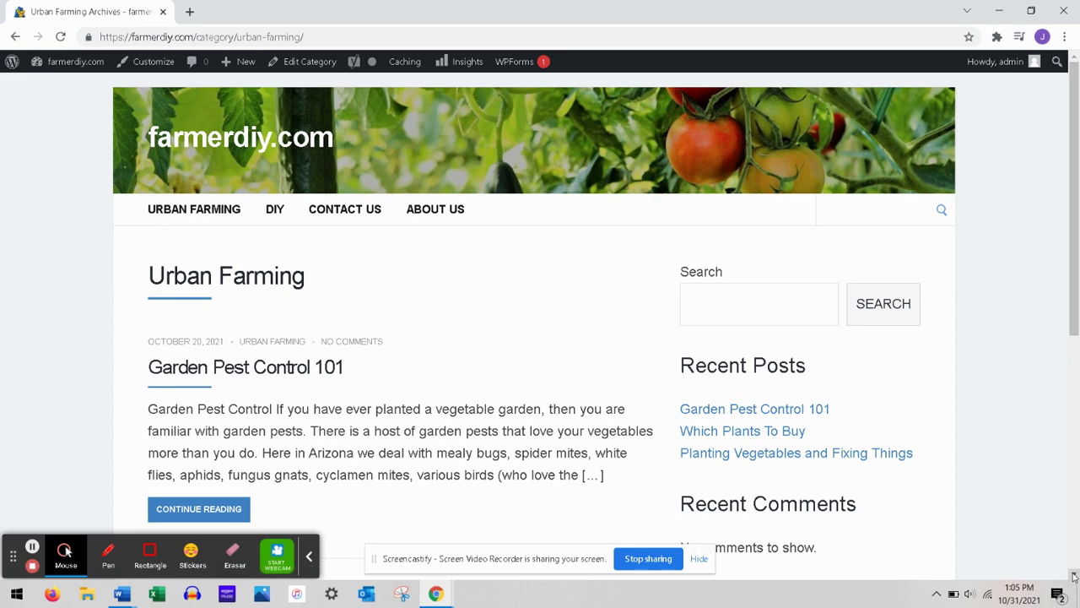
left_click_drag(1073, 575, 1073, 575)
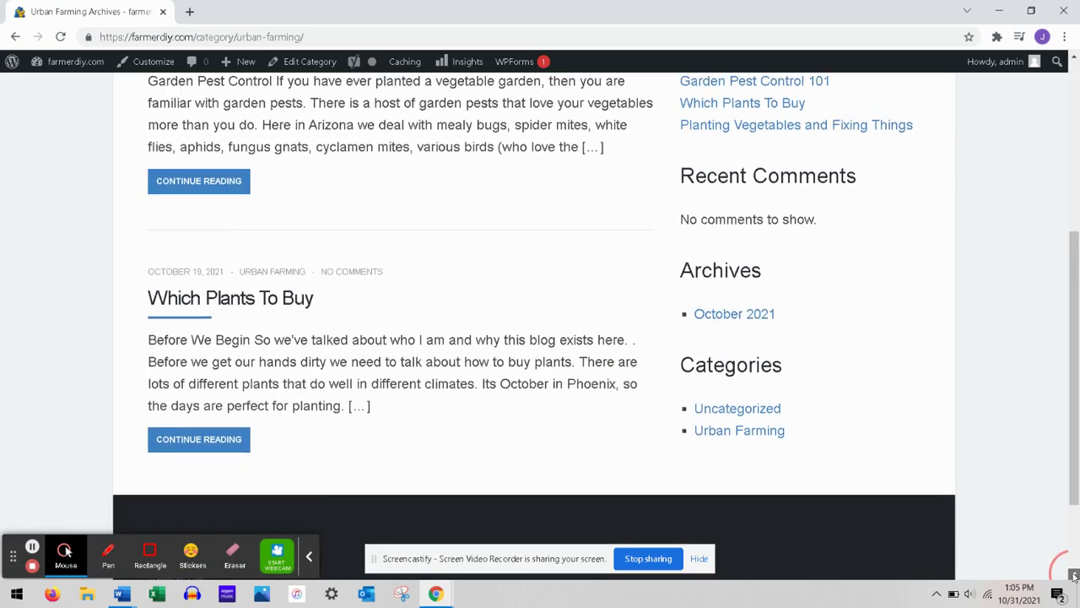
left_click_drag(1075, 66, 1075, 66)
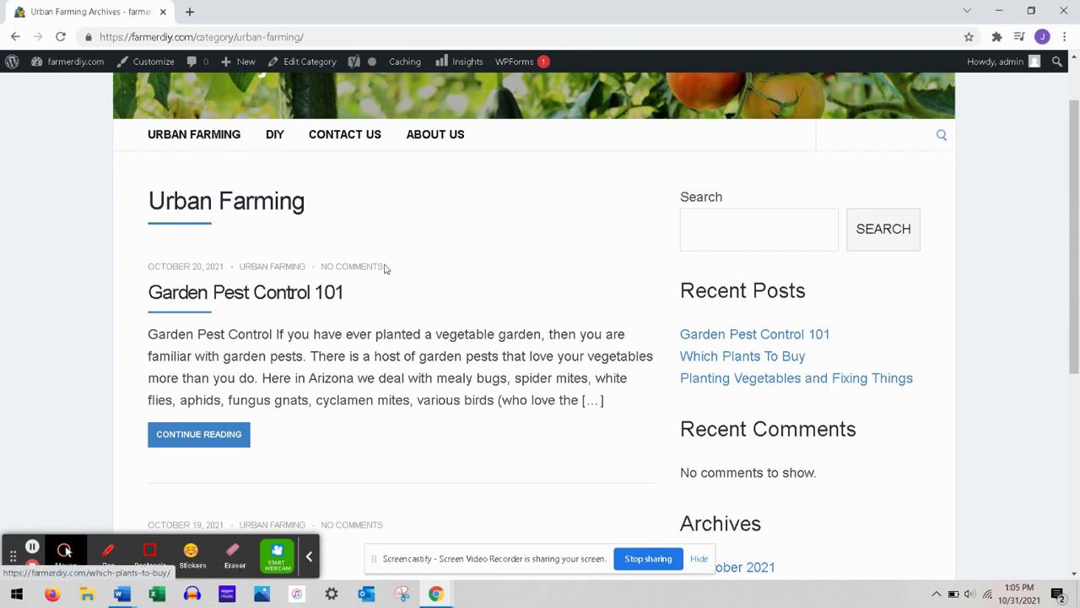
left_click(278, 134)
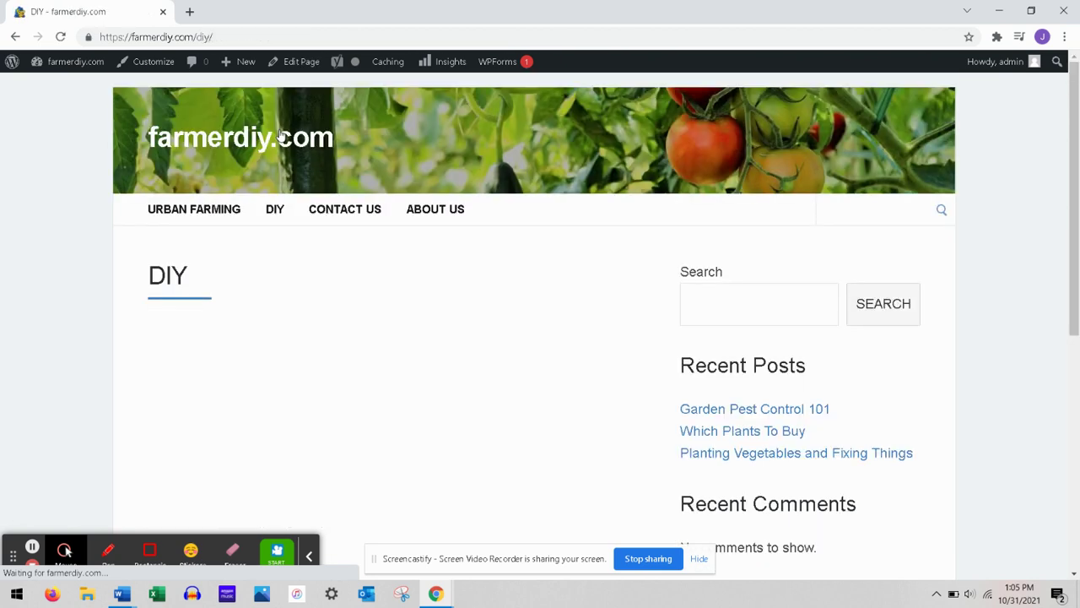
mouse_move(70, 70)
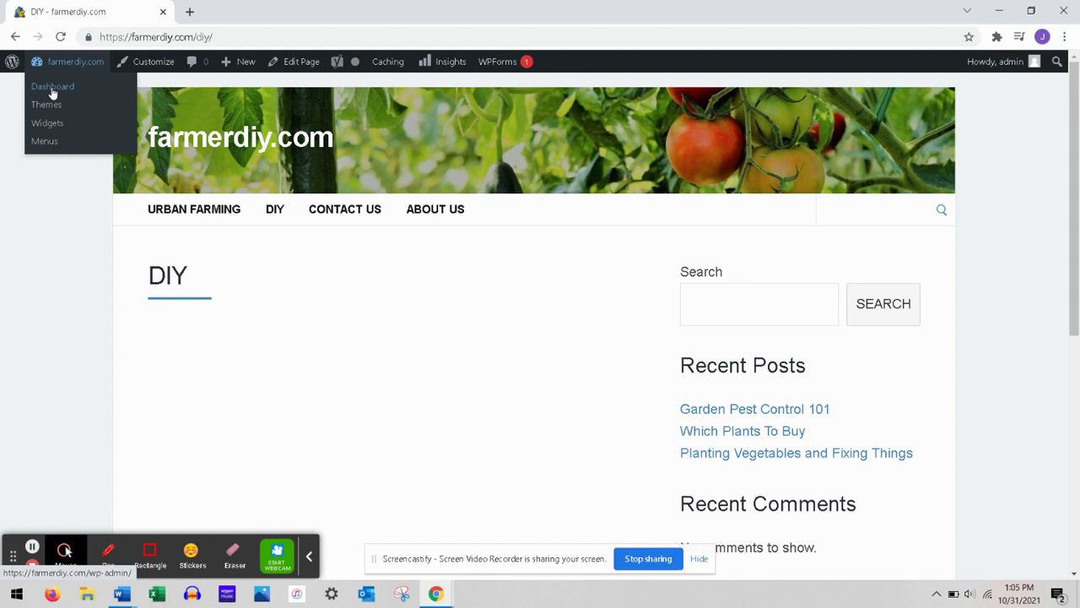
Step: Switch to the farmerdiy.com admin Dashboard and look over it and its sidebar menus
left_click(52, 88)
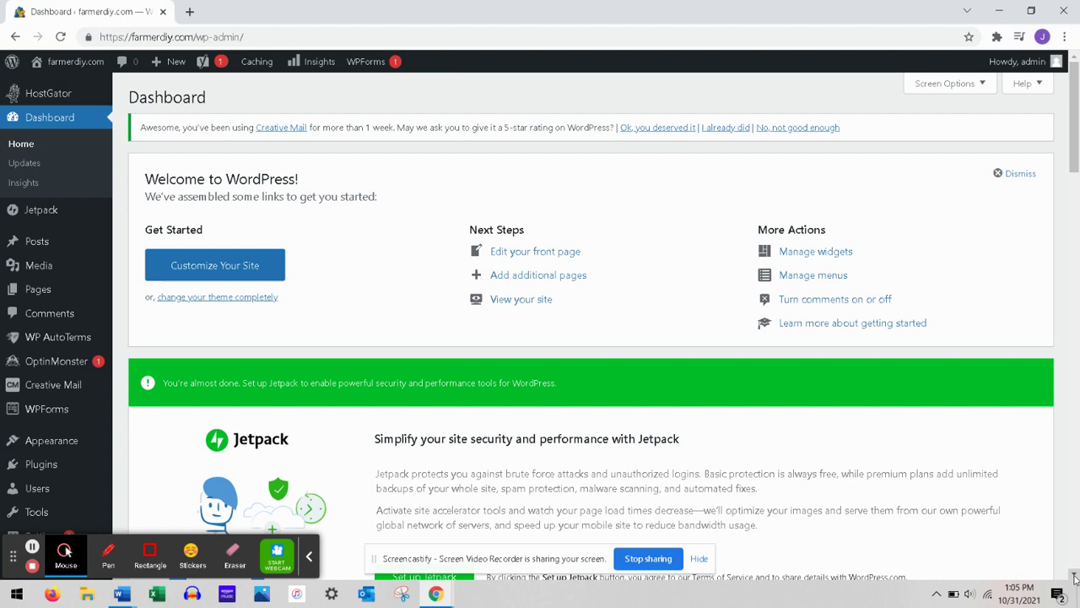
scroll(1074, 576, "down", 5)
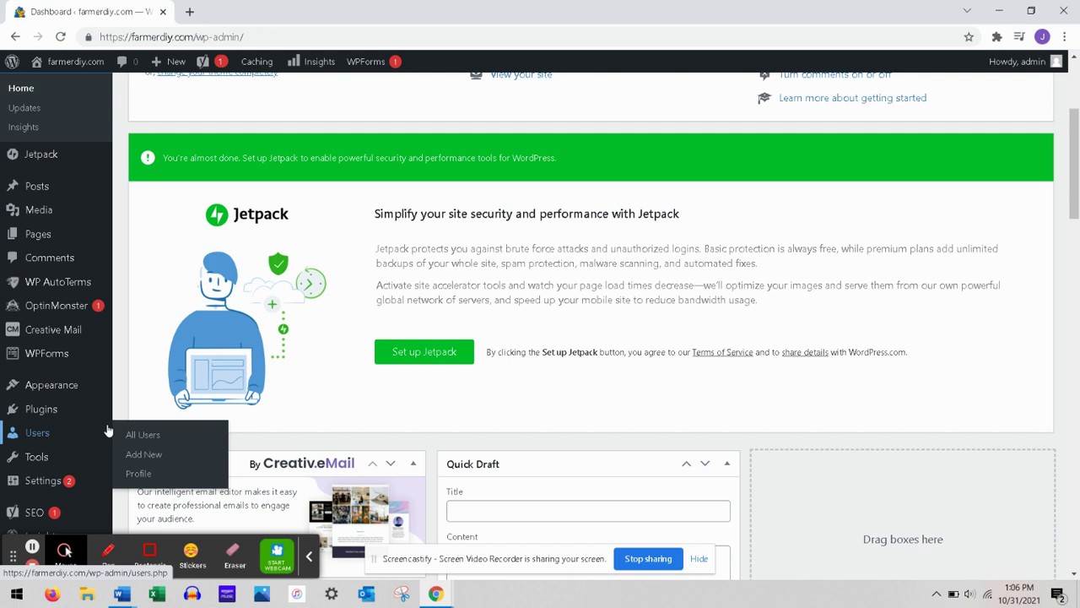
mouse_move(52, 385)
mouse_move(54, 471)
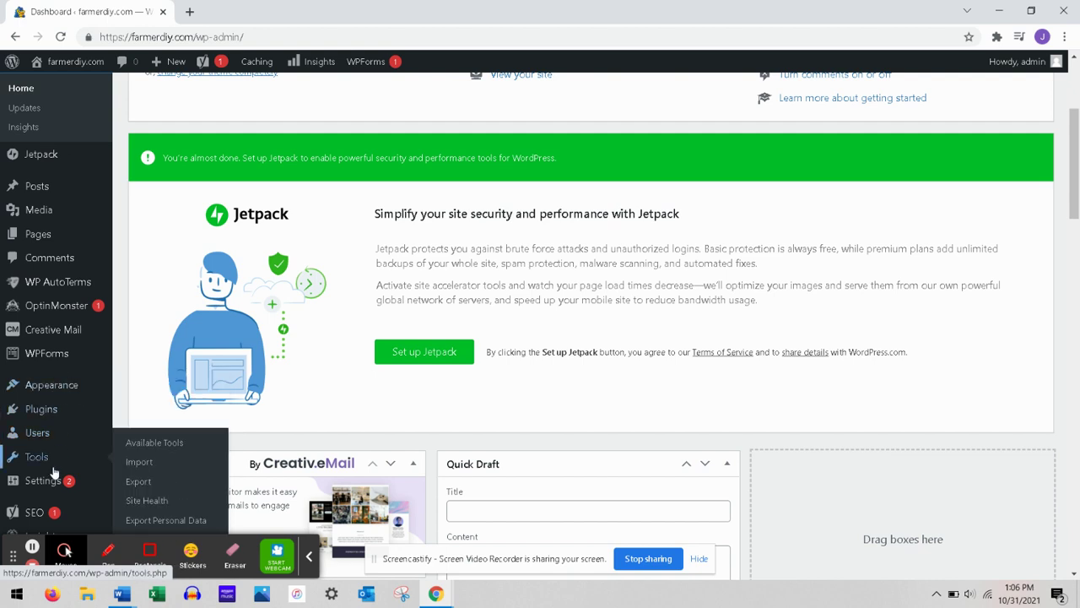
mouse_move(48, 186)
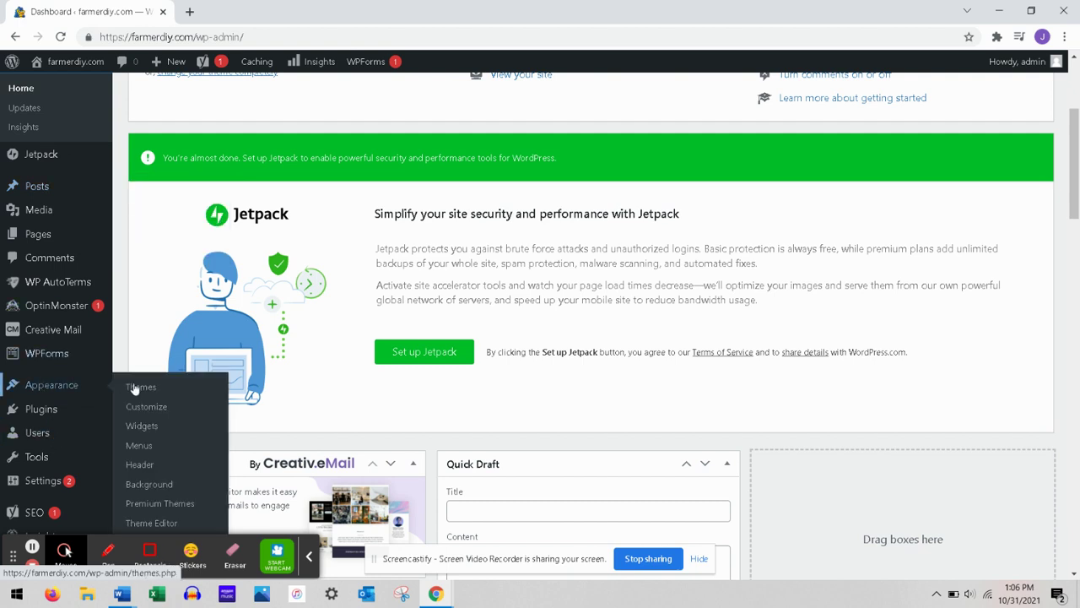
Step: Open Appearance > Menus to view the Sidebar Menu, expanding the Posts panel of addable items
left_click(138, 446)
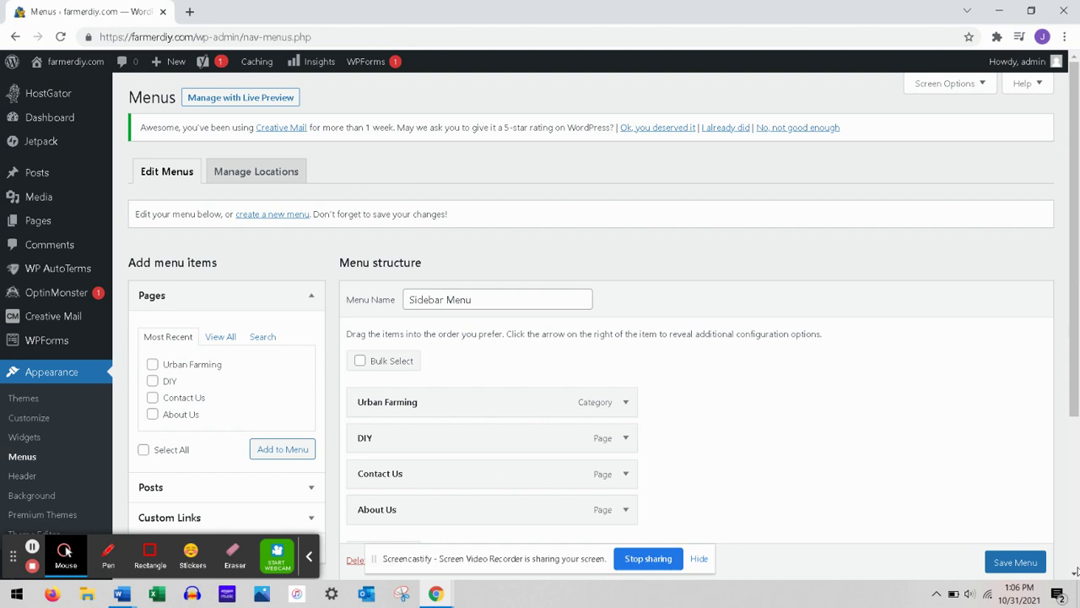
left_click(1075, 574)
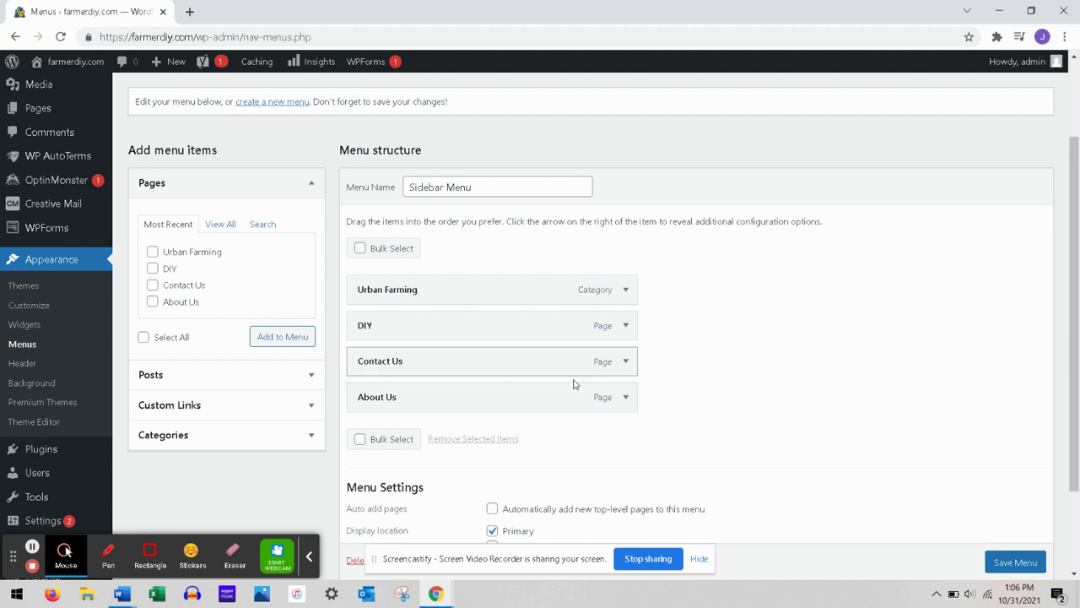
left_click(296, 375)
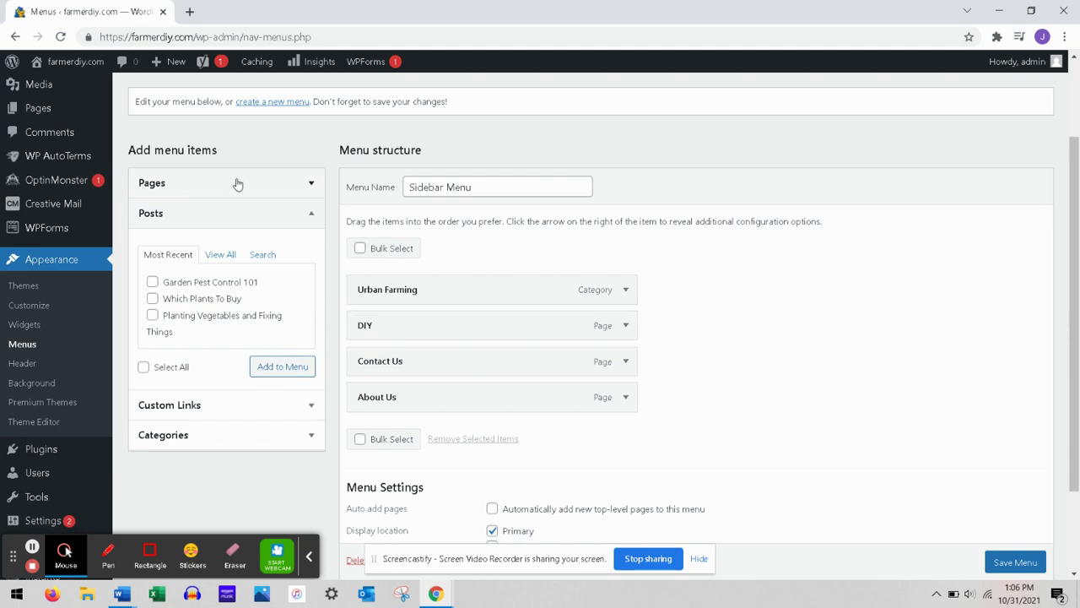
left_click(1068, 110)
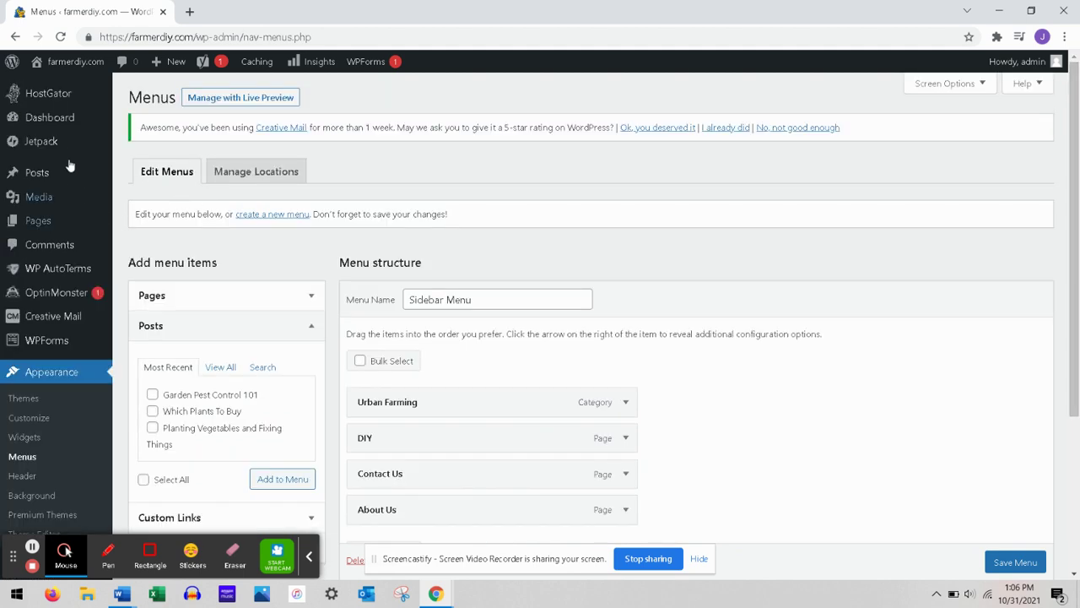
Step: Open the 'Planting Vegetables and Fixing Things' post from All Posts for editing
left_click(149, 173)
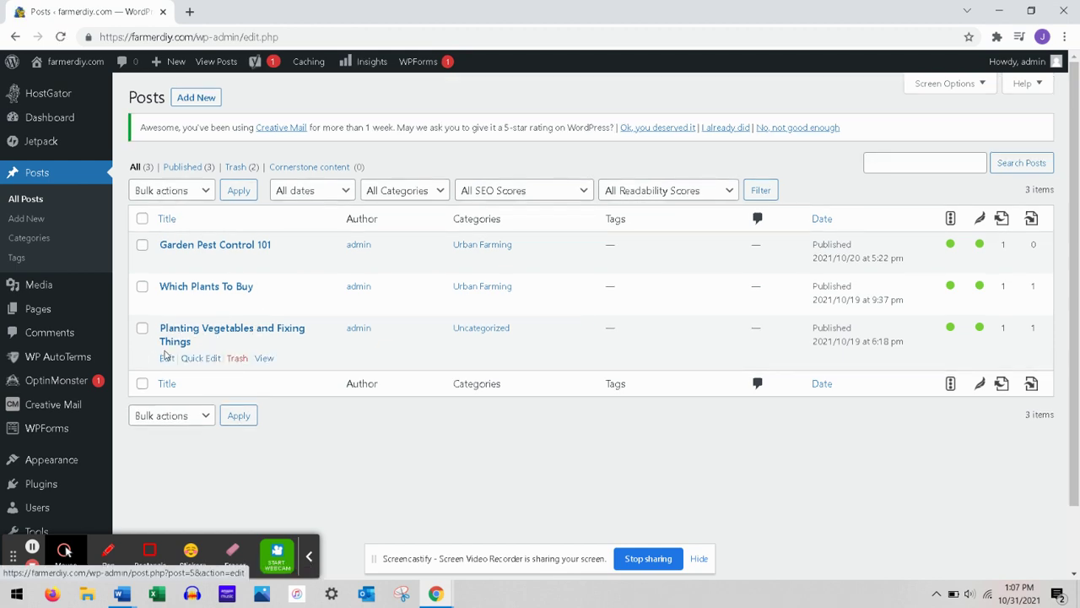
left_click(167, 359)
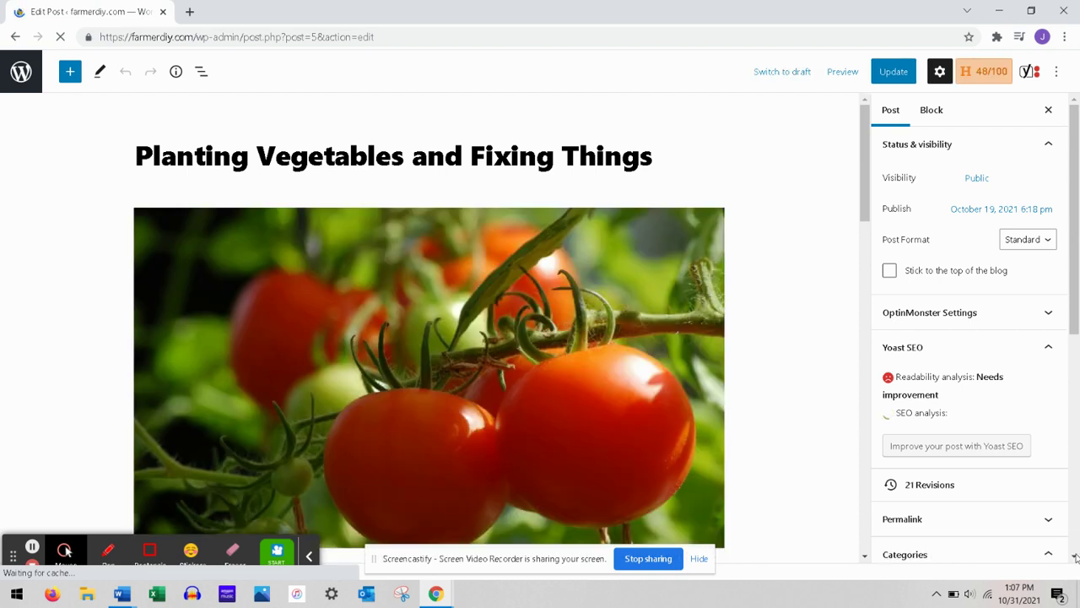
left_click(1075, 557)
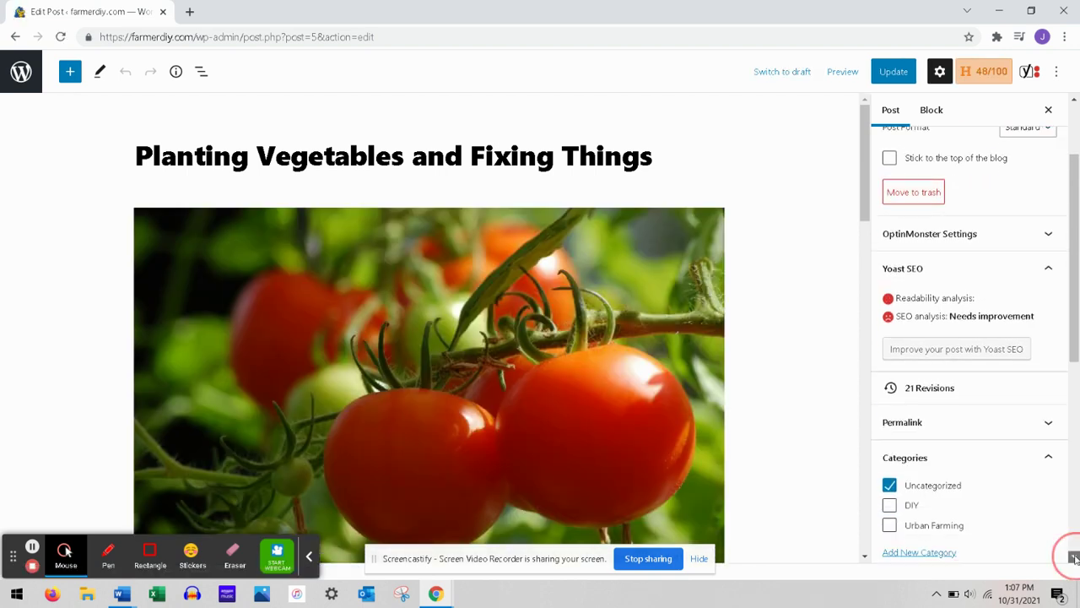
left_click(1075, 557)
left_click(1075, 556)
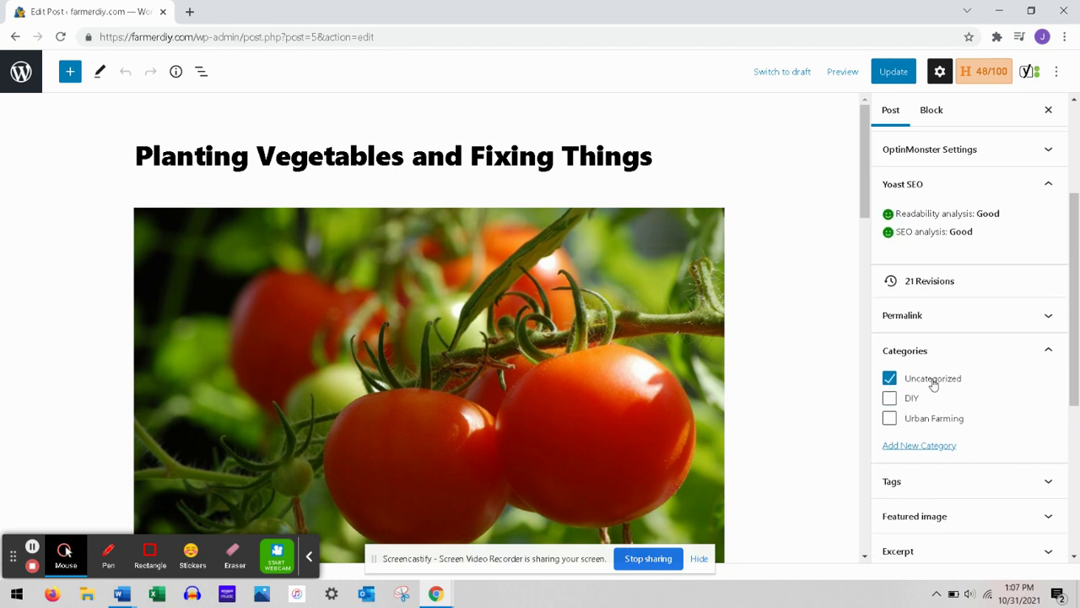
Step: Move the post from Uncategorized to the DIY category, update it, and return to the posts list
left_click(890, 380)
left_click(890, 399)
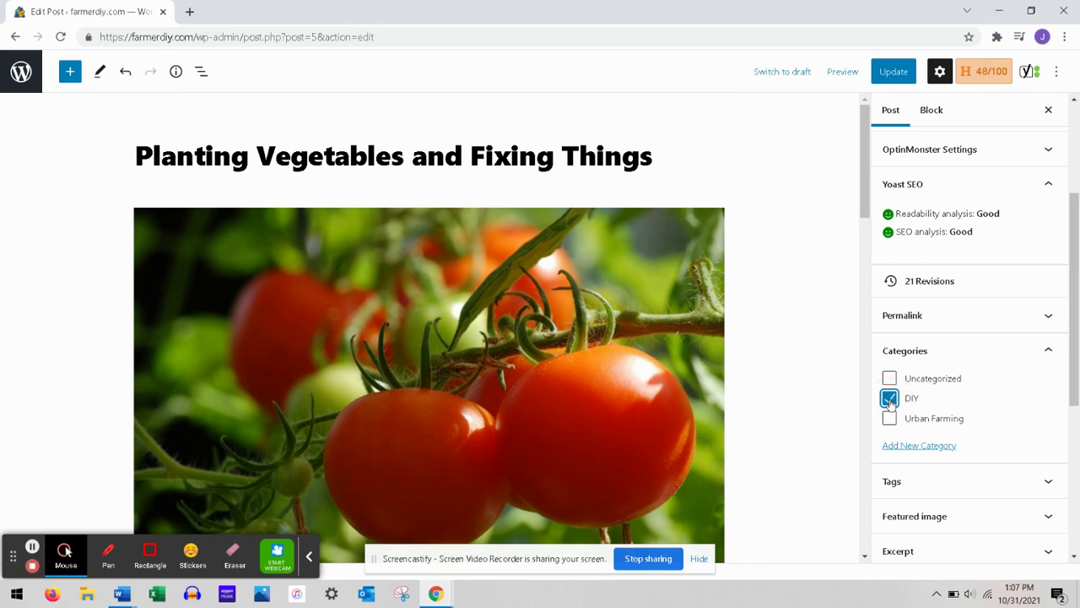
left_click(894, 73)
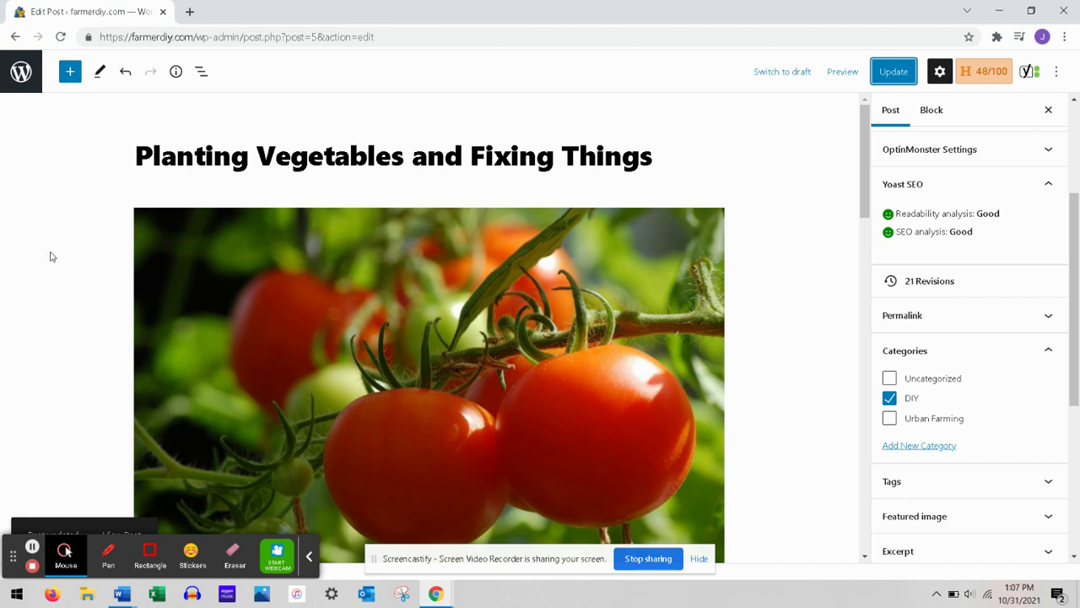
left_click(21, 71)
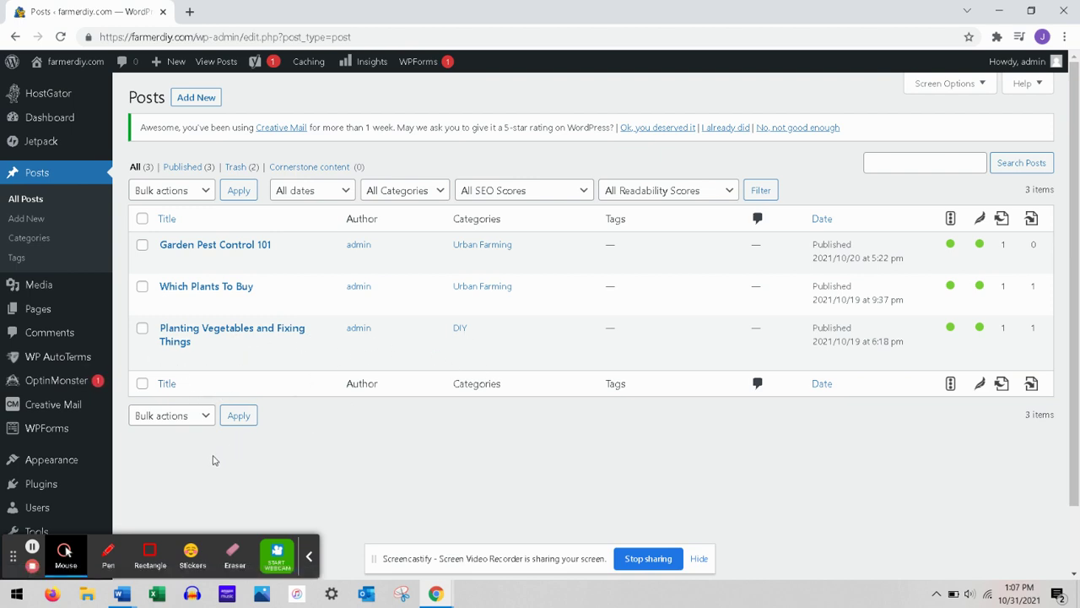
Step: In the Menus editor, remove the DIY page item from the Sidebar Menu
mouse_move(54, 463)
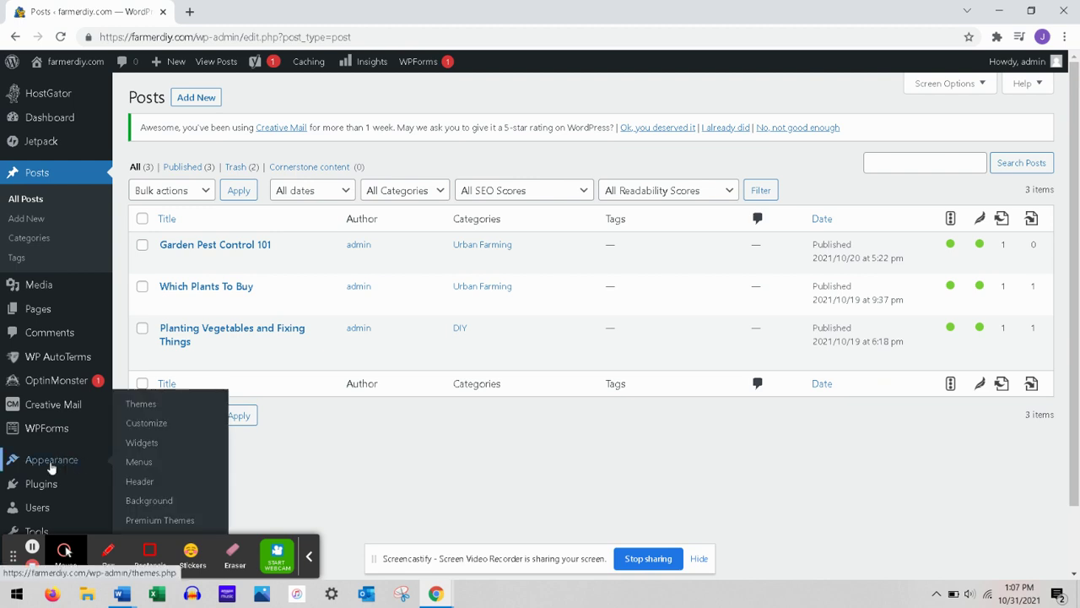
left_click(136, 466)
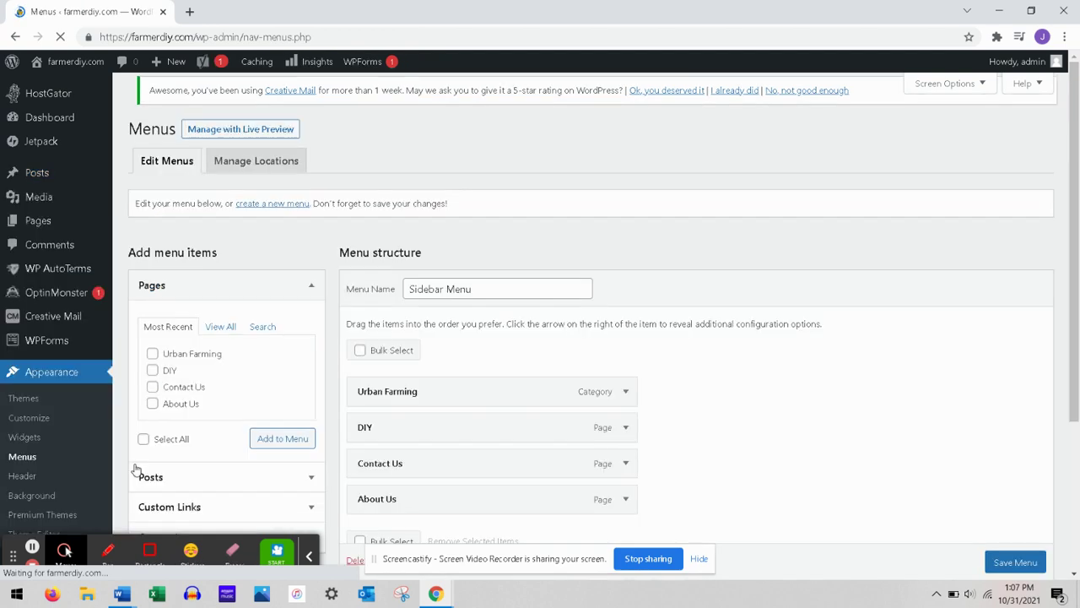
scroll(1076, 578, "down", 2)
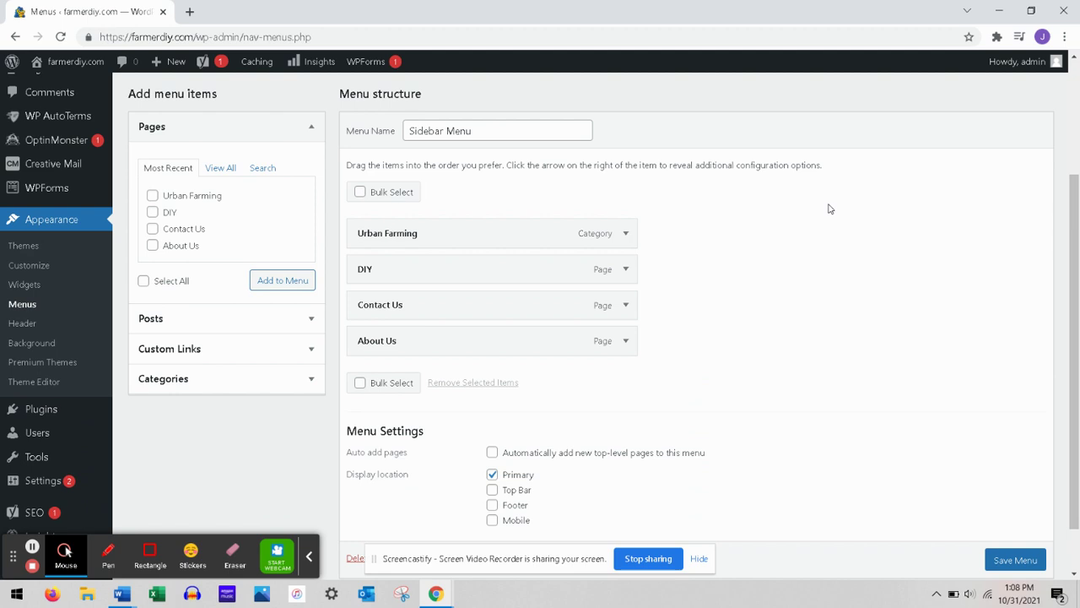
left_click(625, 270)
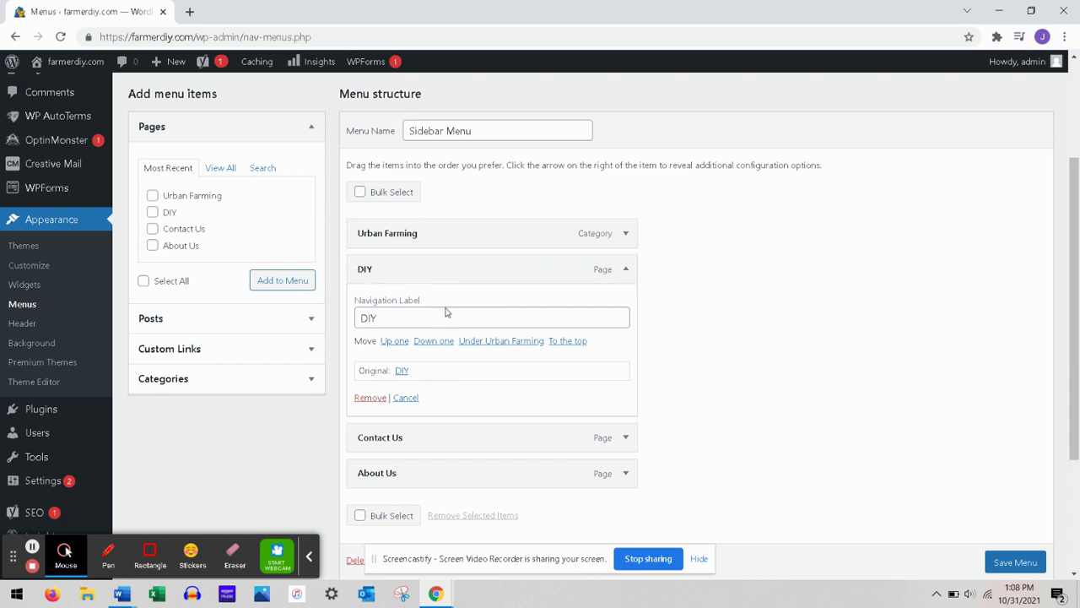
left_click(369, 398)
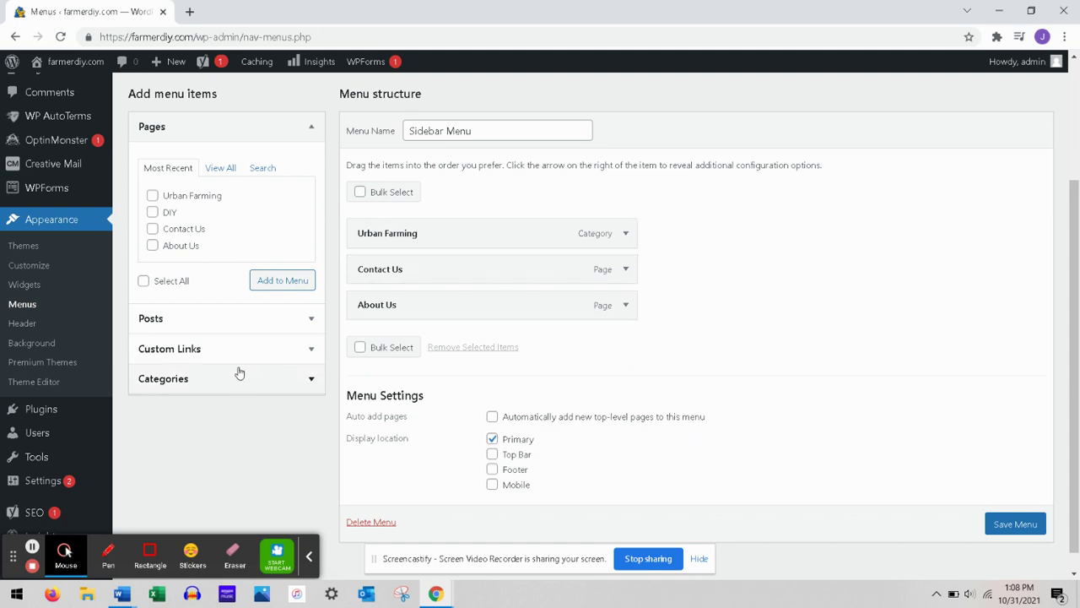
Step: Add the DIY category, place it right after Urban Farming, and save the Sidebar Menu
left_click(285, 379)
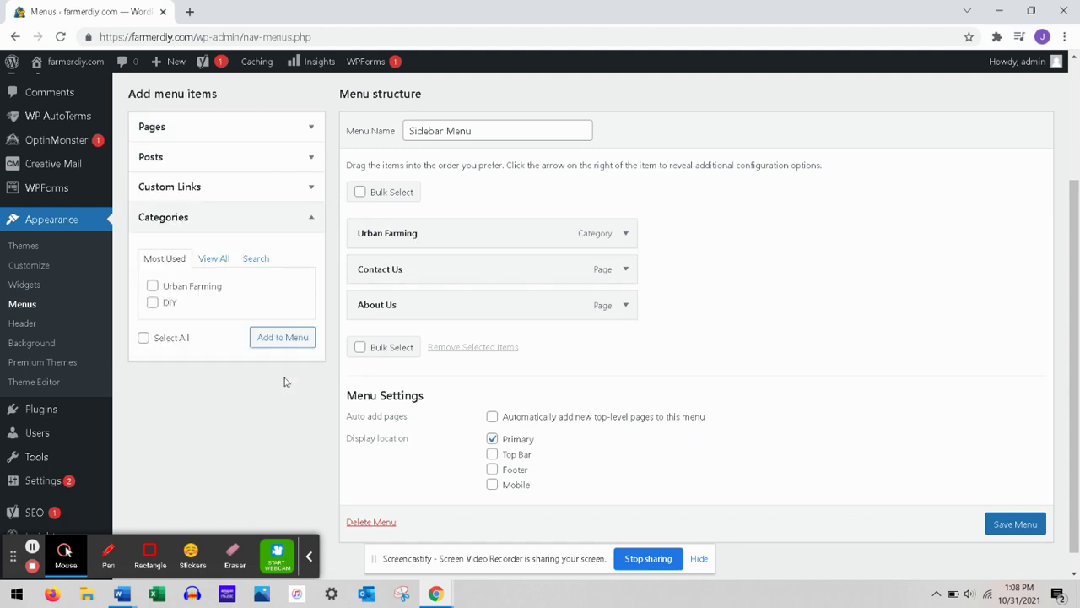
left_click(152, 304)
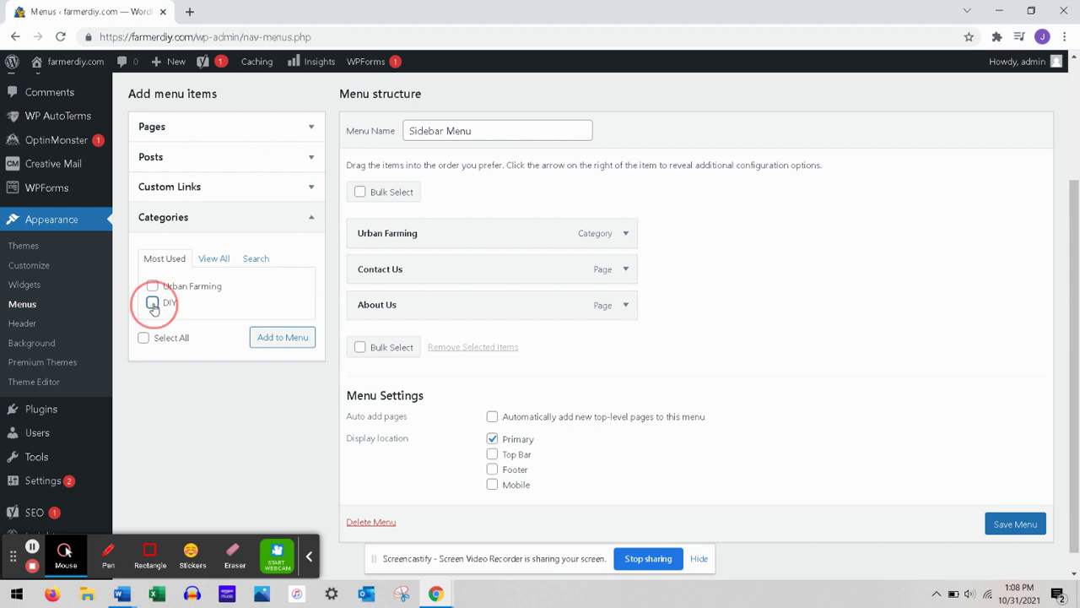
left_click(274, 339)
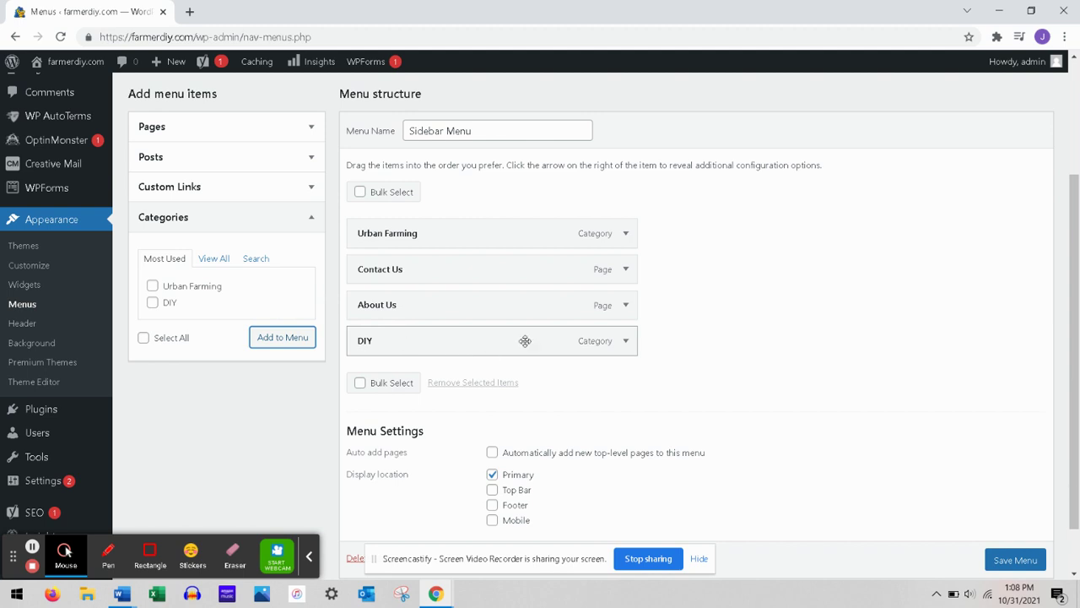
left_click(498, 346)
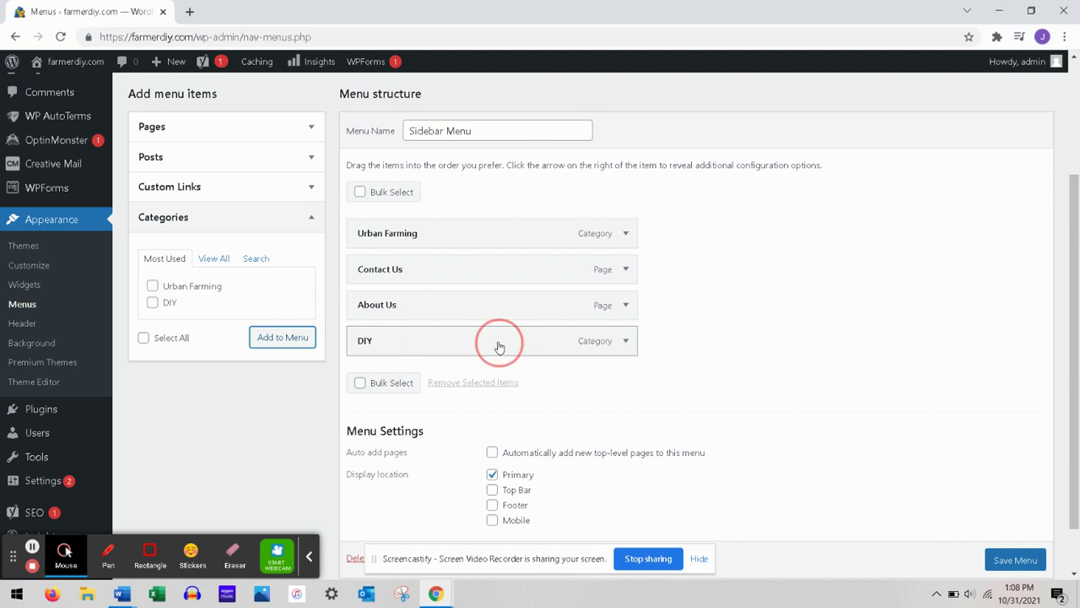
left_click_drag(498, 346, 495, 270)
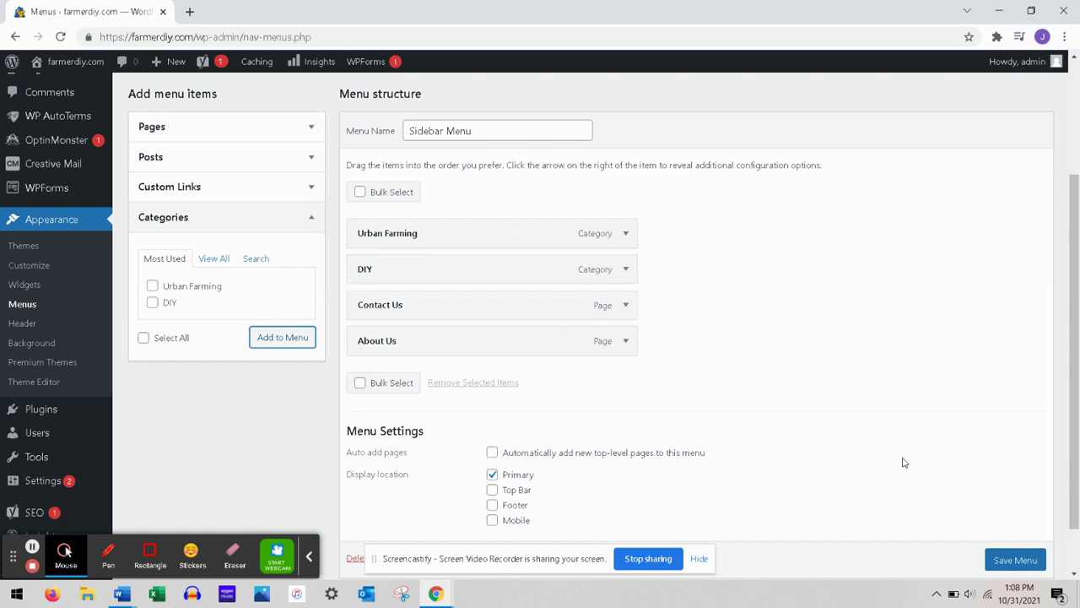
left_click(1016, 560)
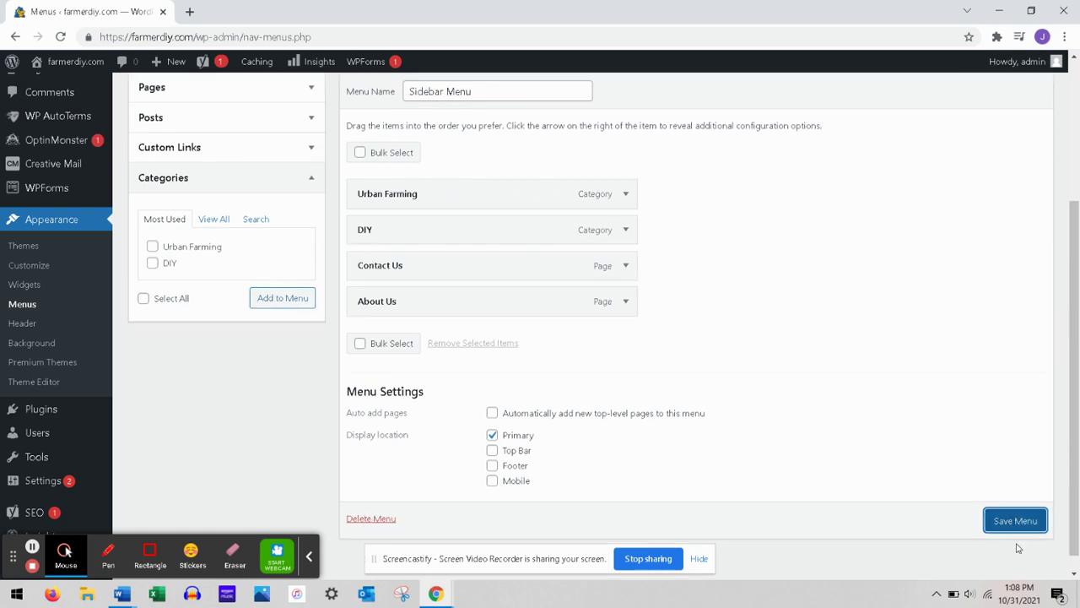
left_click(1015, 523)
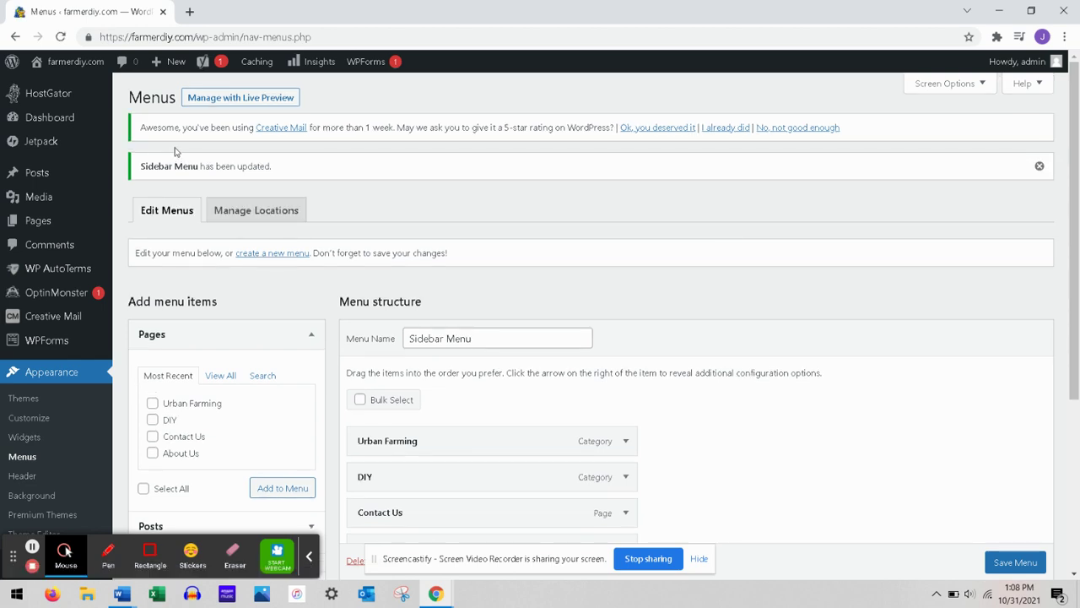
Step: Visit the live site and open DIY from the menu to confirm the post appears there
mouse_move(67, 64)
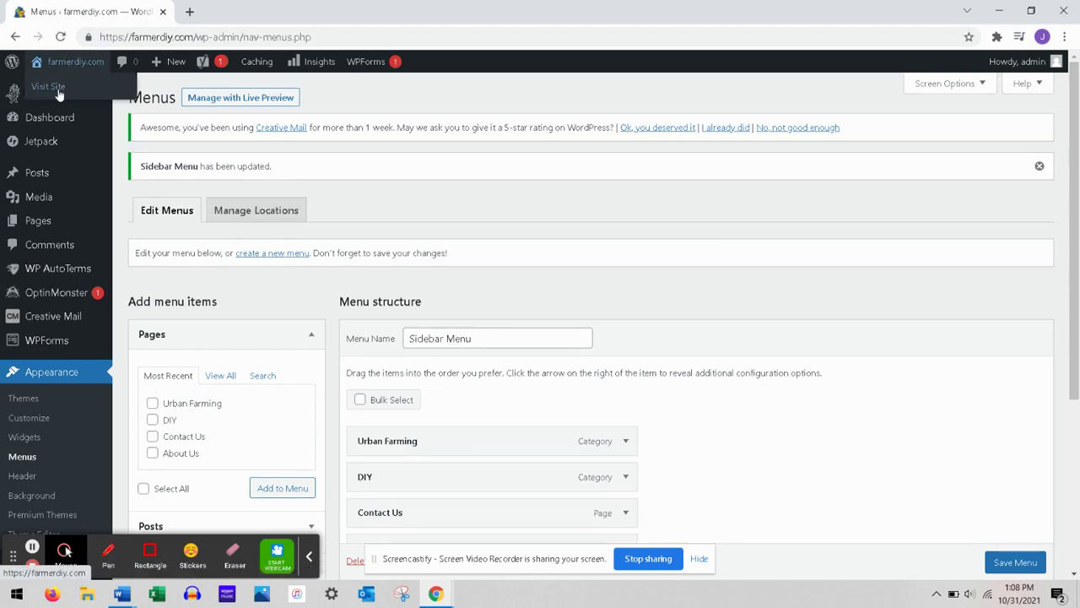
left_click(56, 90)
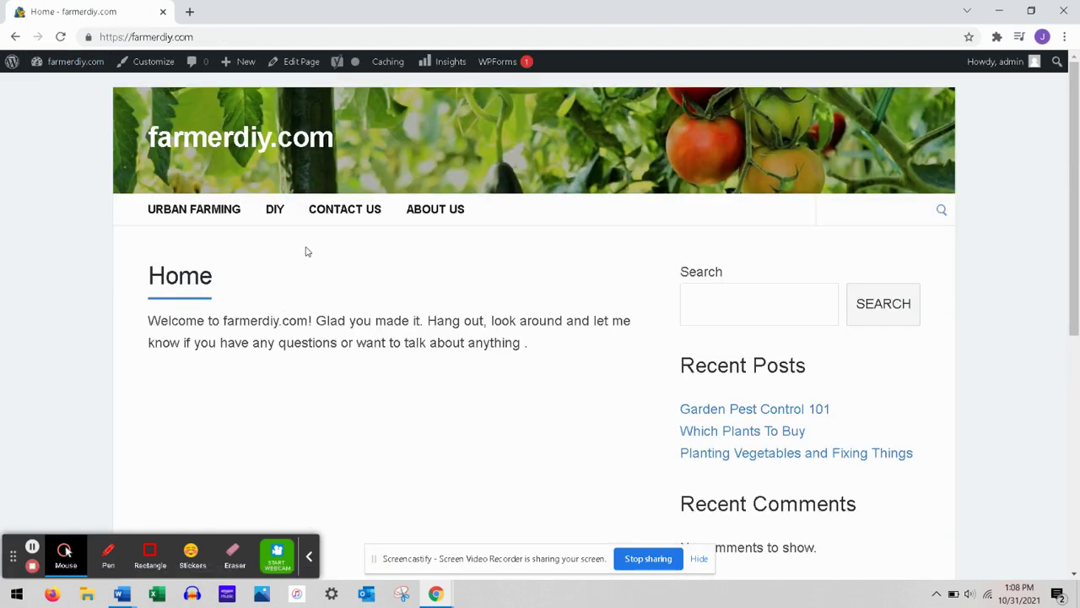
left_click(274, 213)
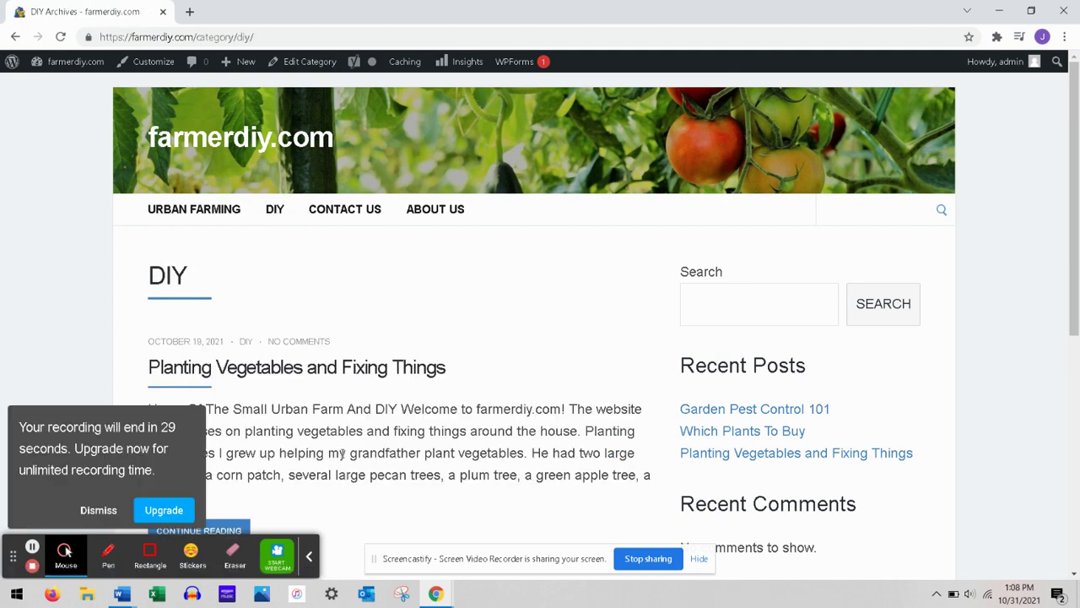
left_click(101, 512)
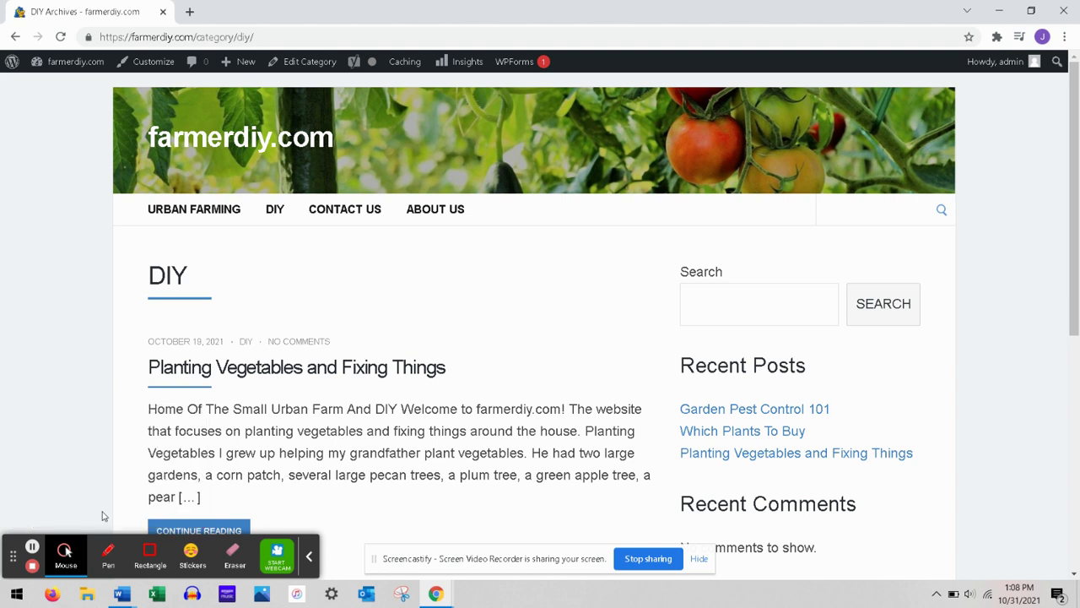
left_click(1074, 575)
left_click(1074, 575)
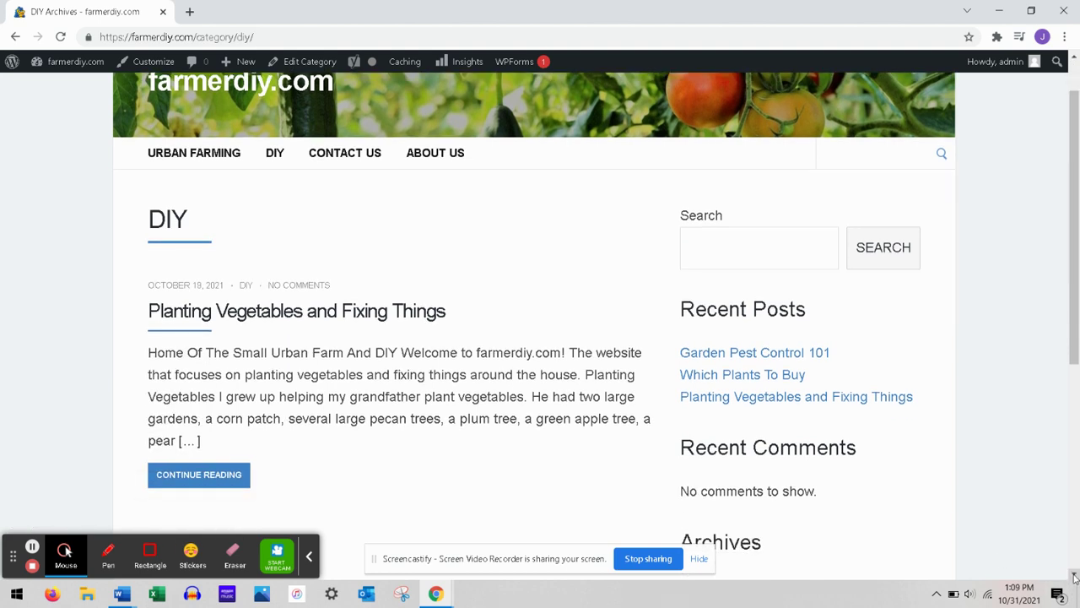